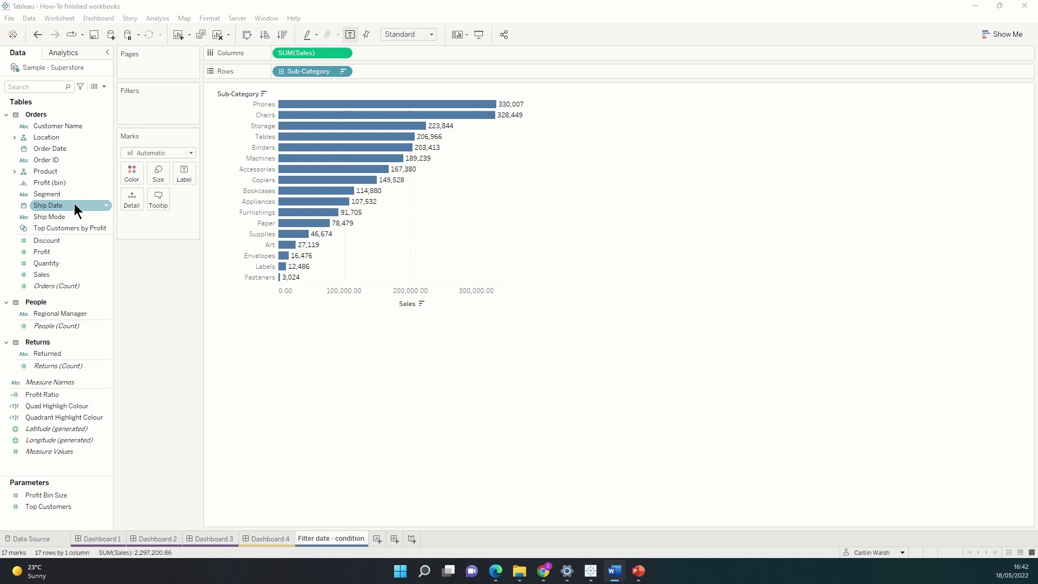
# Step: Filter the chart on Ship Date by quarter, keeping only Q4
pyautogui.moveTo(50, 201); pyautogui.dragTo(138, 103)
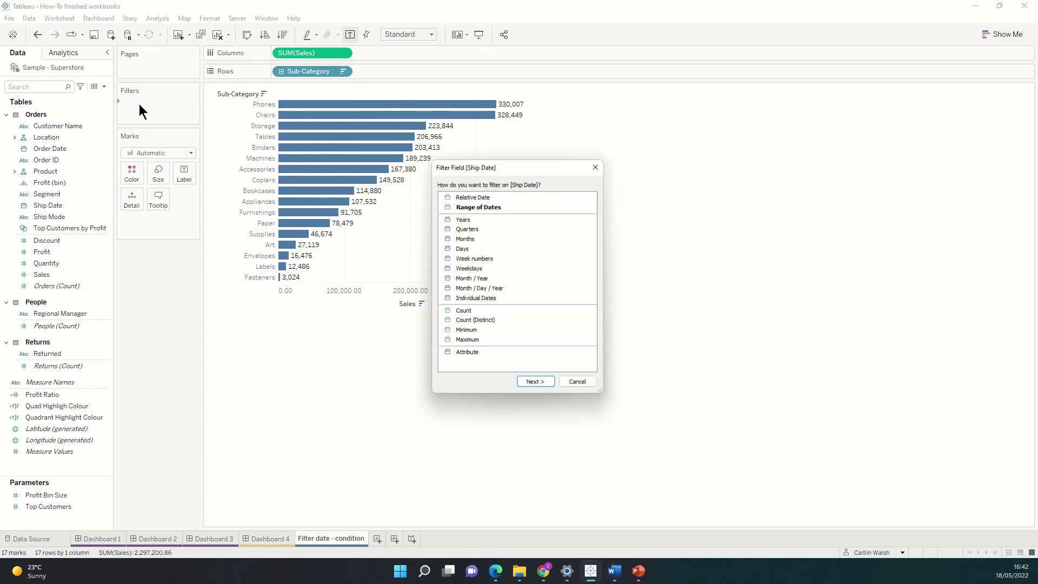
pyautogui.click(469, 229)
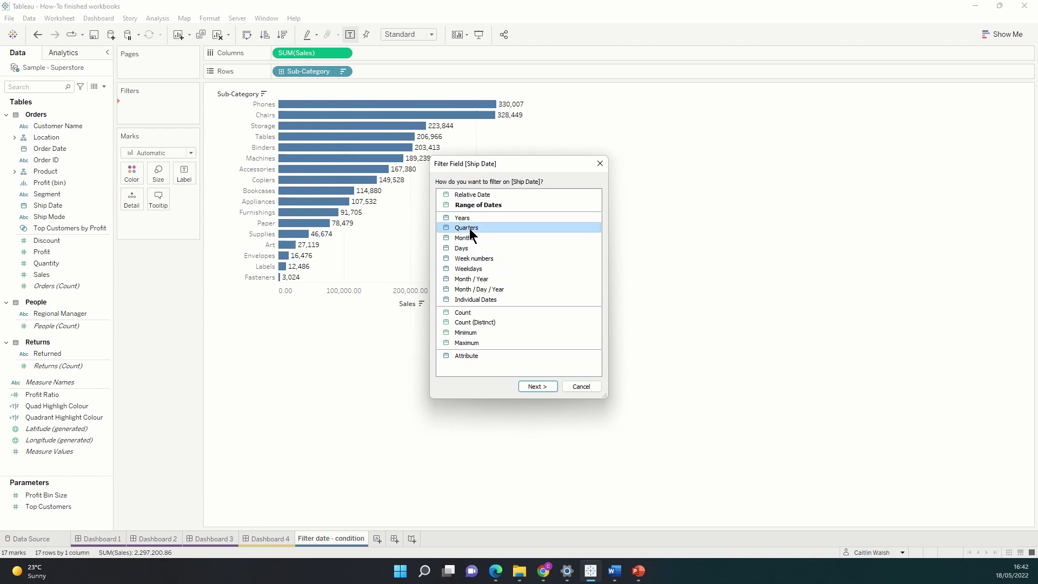
pyautogui.click(541, 385)
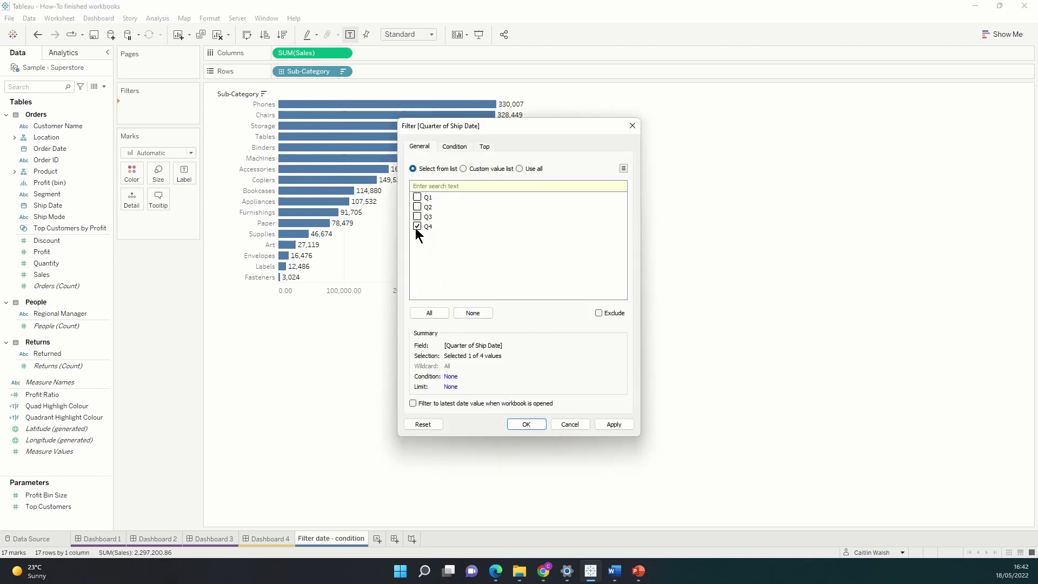
pyautogui.click(615, 423)
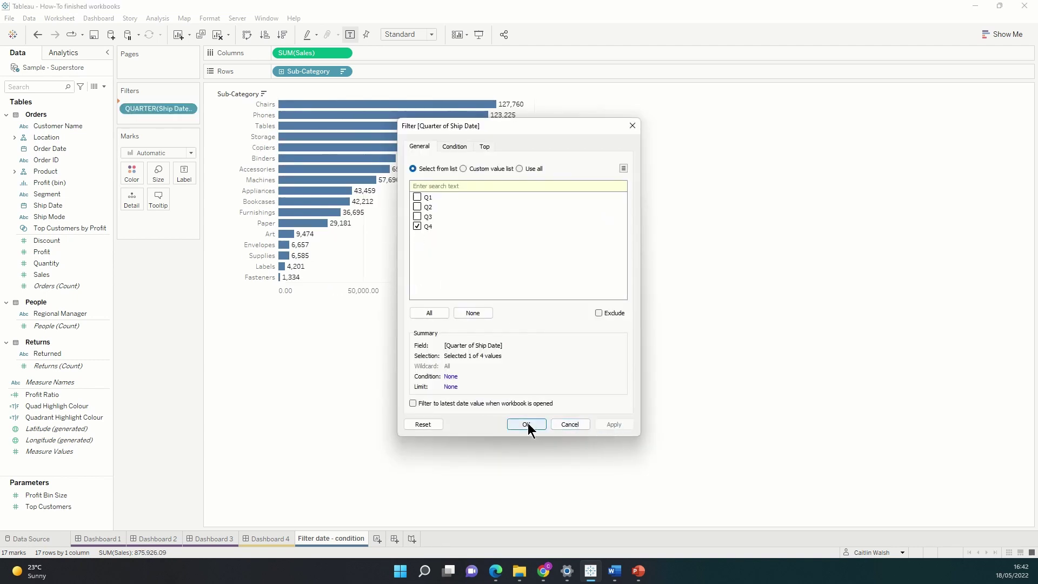
pyautogui.click(527, 424)
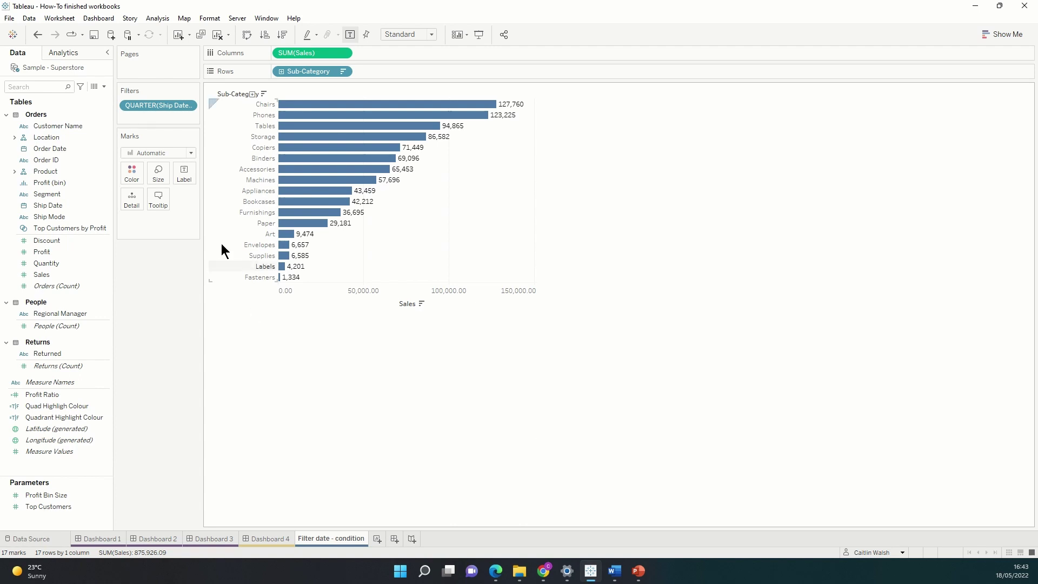
# Step: Drag the QUARTER(Ship Date) pill off the Filters shelf to remove the Q4 filter
pyautogui.moveTo(166, 108); pyautogui.dragTo(147, 344)
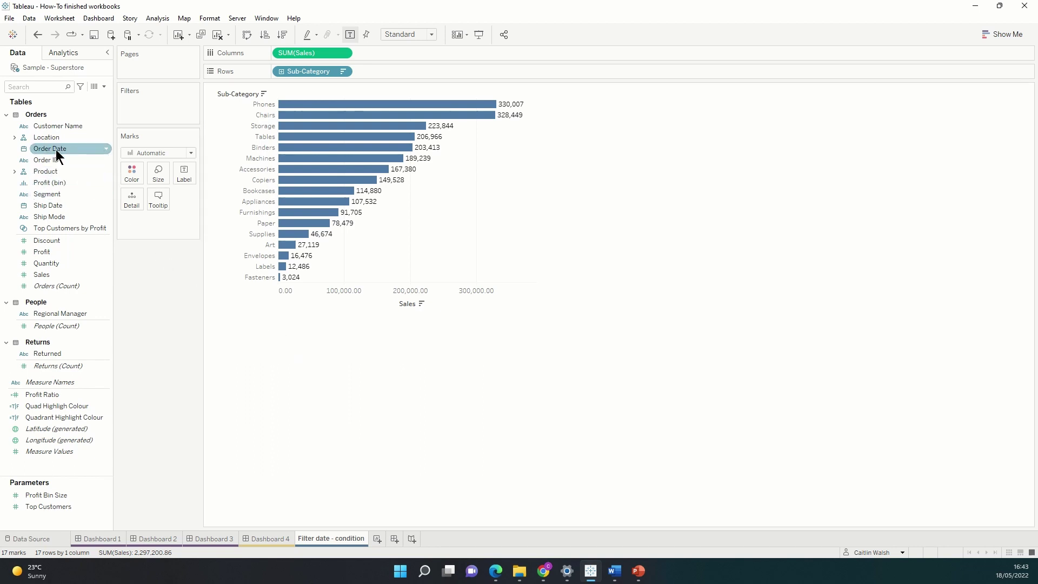
# Step: Add a Year of Order Date filter that keeps only 2018
pyautogui.moveTo(56, 150); pyautogui.dragTo(145, 108)
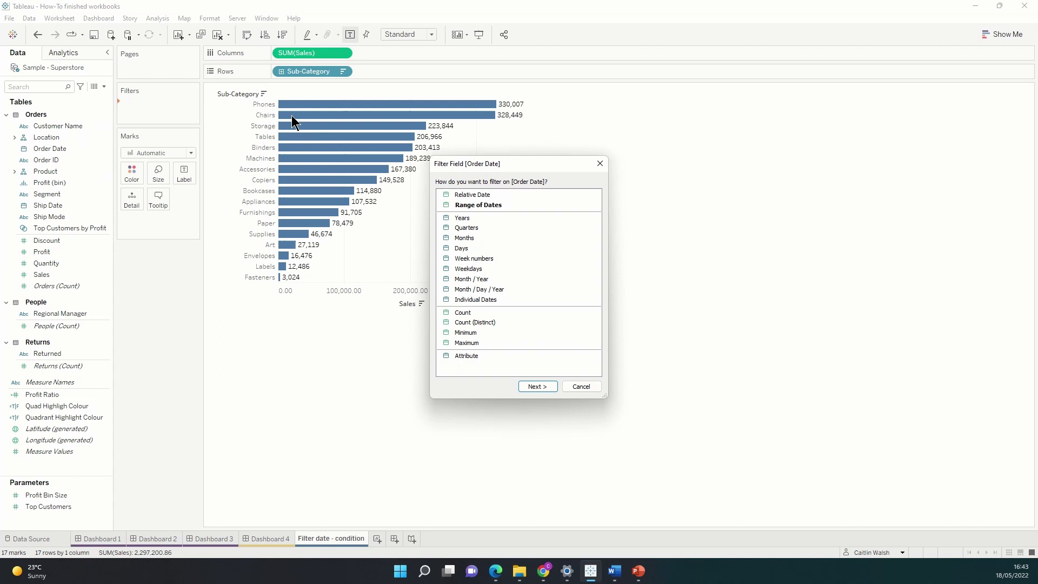
pyautogui.click(472, 220)
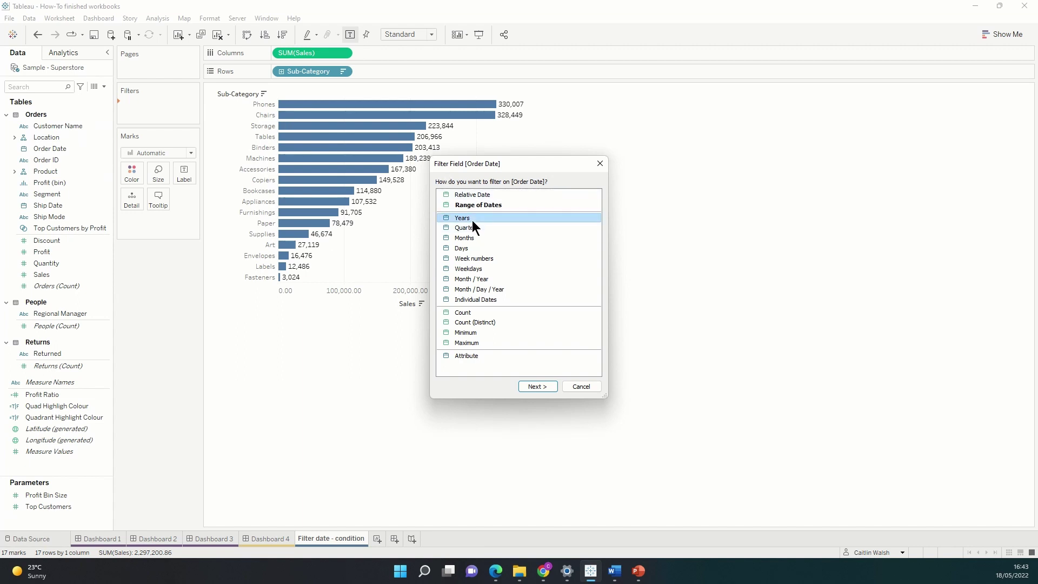
pyautogui.click(536, 386)
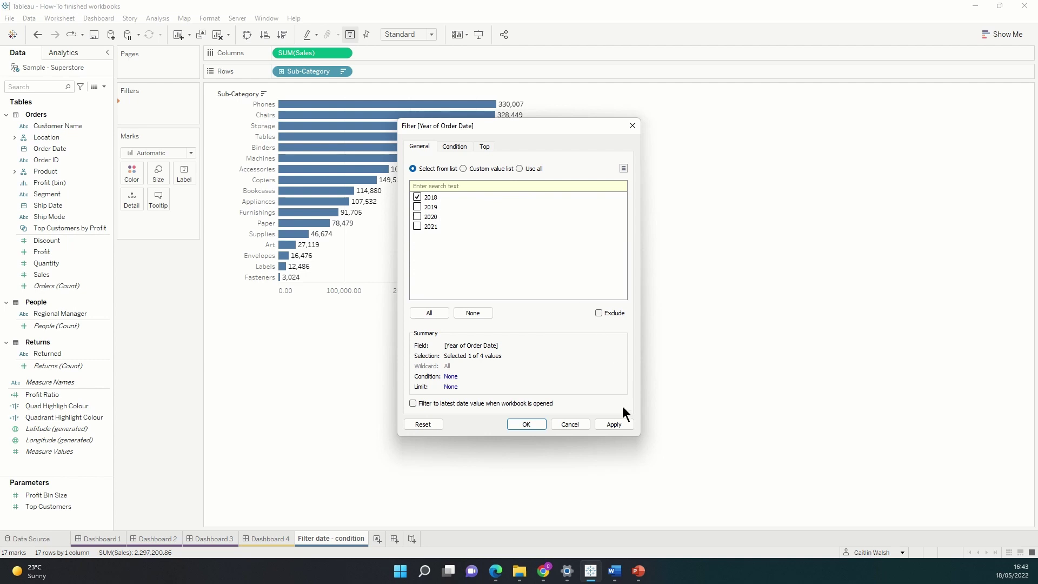
pyautogui.click(613, 427)
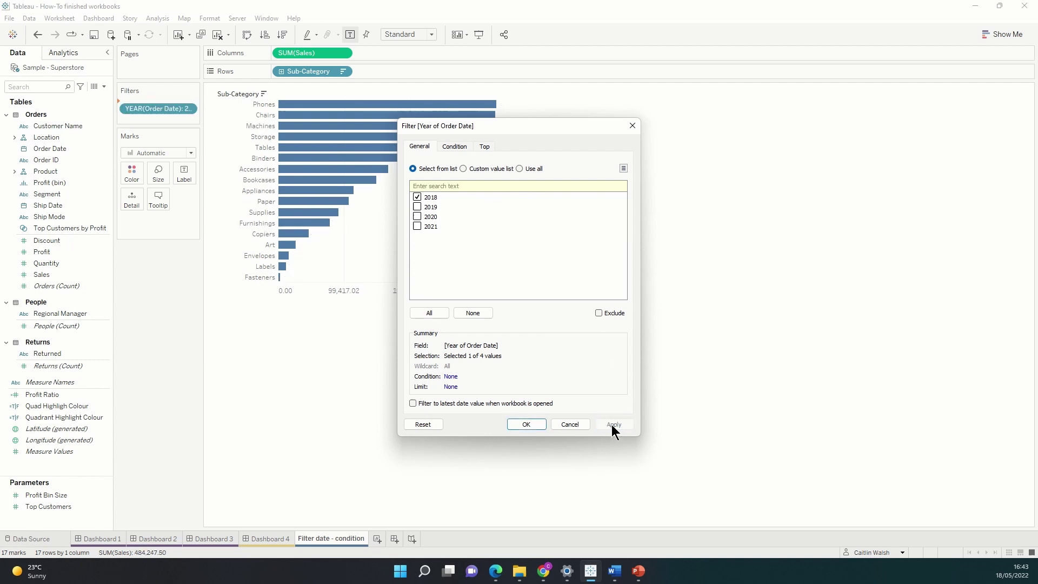
pyautogui.click(533, 422)
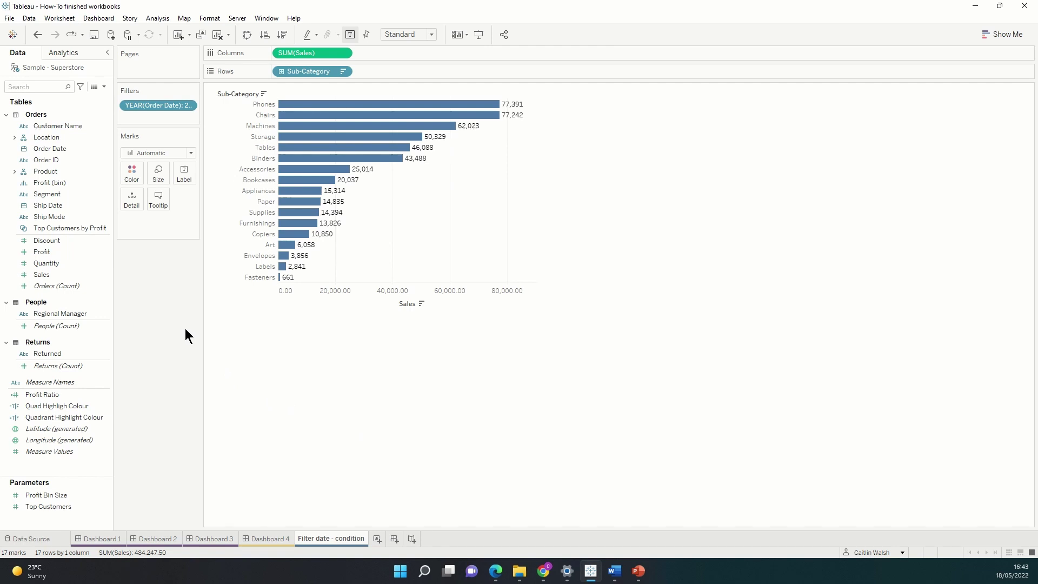
# Step: Add a Day of Order Date filter that keeps only day 1
pyautogui.click(53, 149)
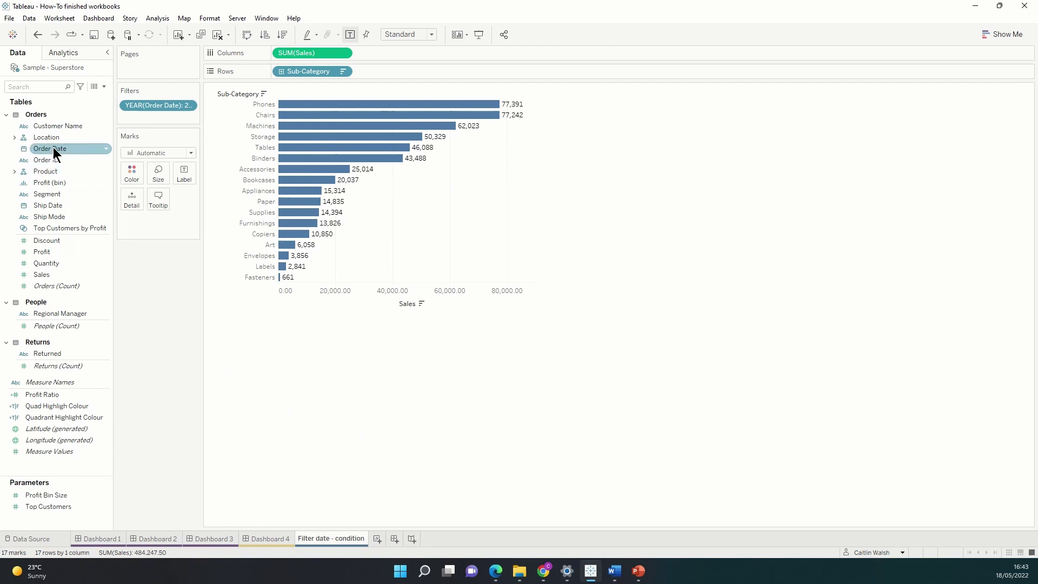
pyautogui.moveTo(50, 145); pyautogui.dragTo(142, 115)
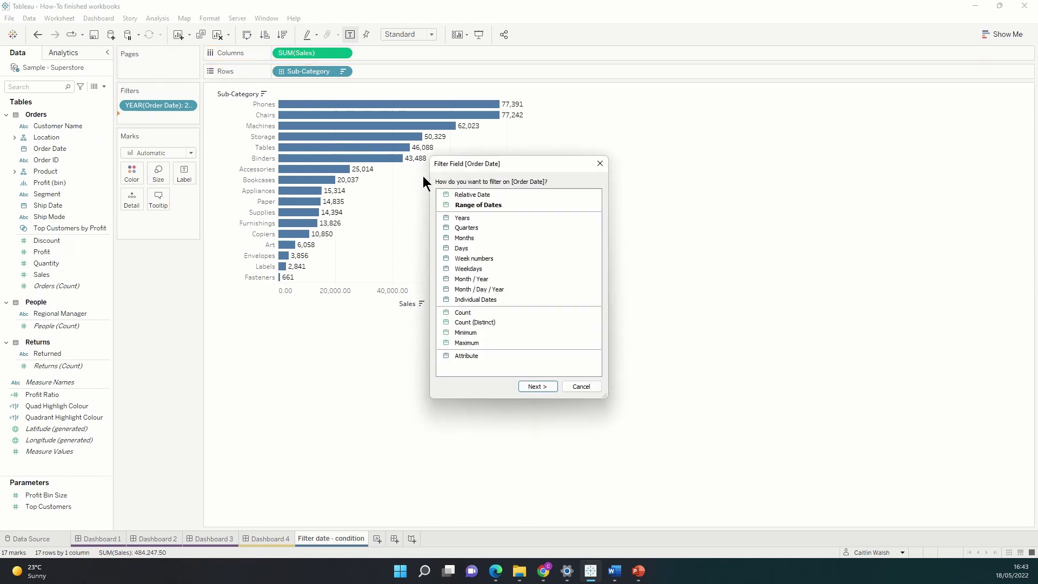
pyautogui.click(462, 250)
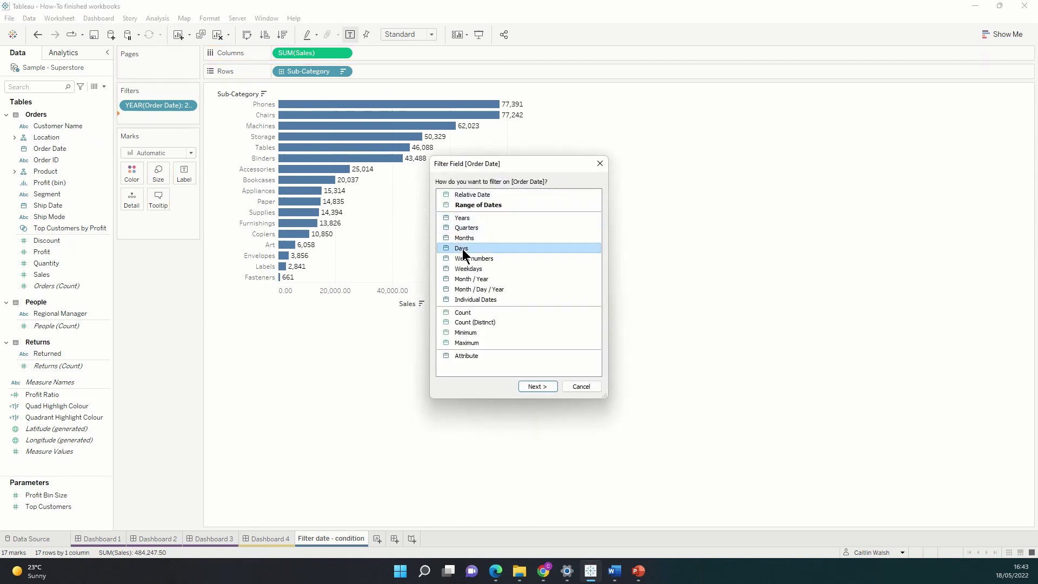
pyautogui.click(541, 389)
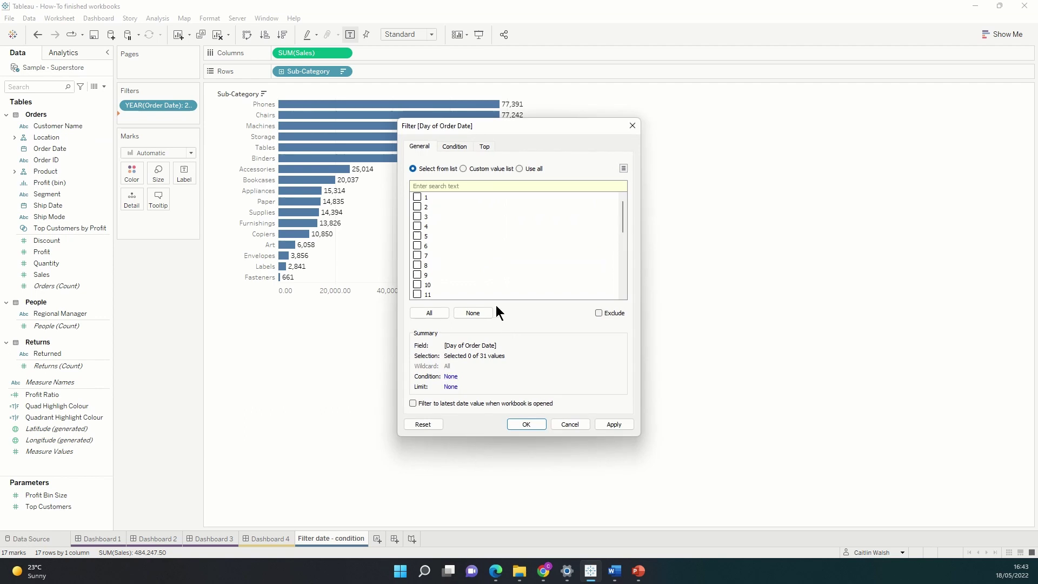
pyautogui.click(420, 196)
pyautogui.click(617, 424)
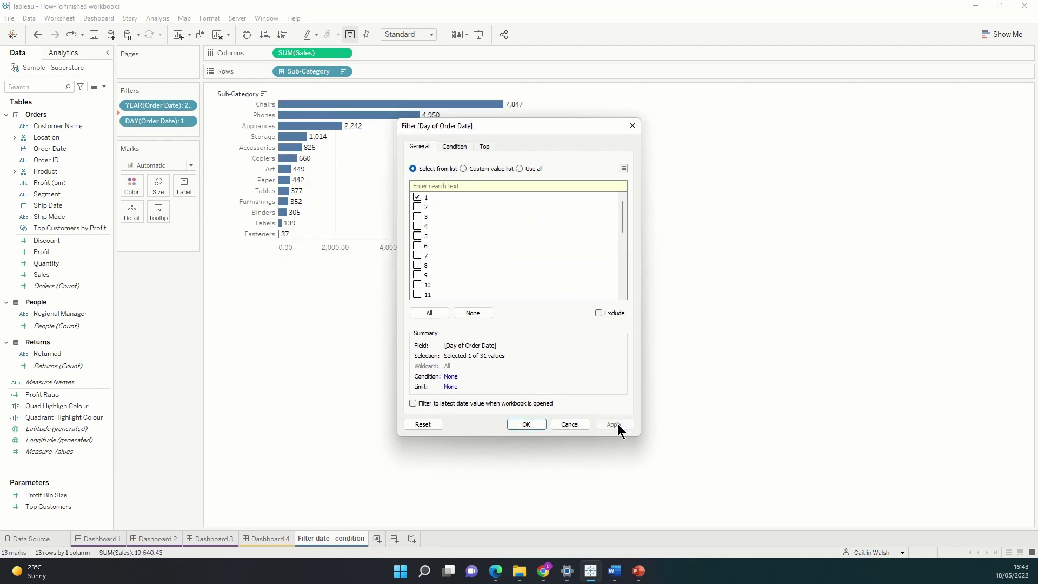
pyautogui.click(534, 424)
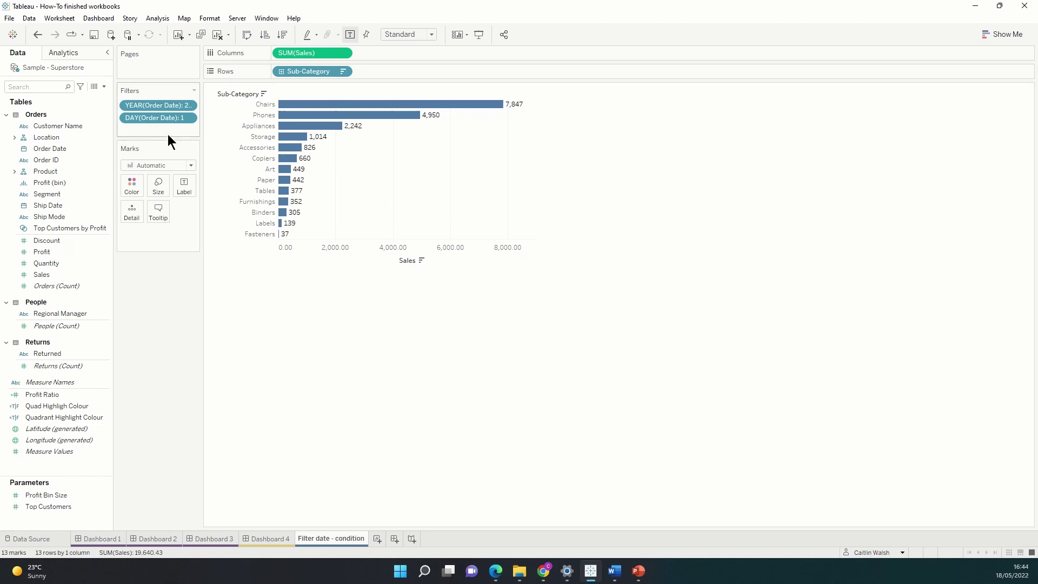
# Step: Remove the DAY and YEAR filters, then start a new Individual Dates filter on Order Date
pyautogui.moveTo(159, 118); pyautogui.dragTo(166, 324)
pyautogui.moveTo(172, 105); pyautogui.dragTo(168, 349)
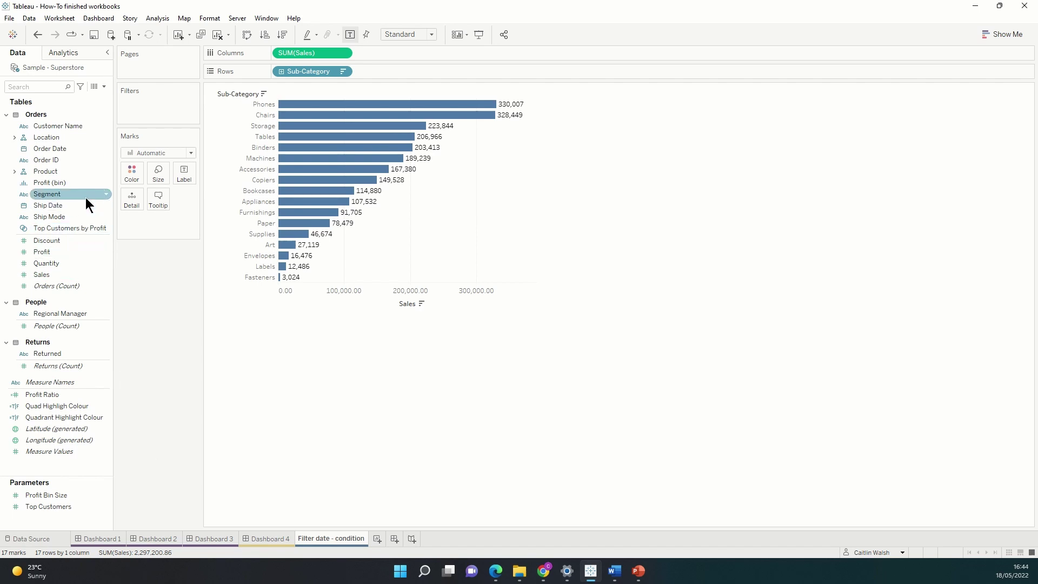
pyautogui.click(49, 149)
pyautogui.moveTo(48, 148); pyautogui.dragTo(138, 106)
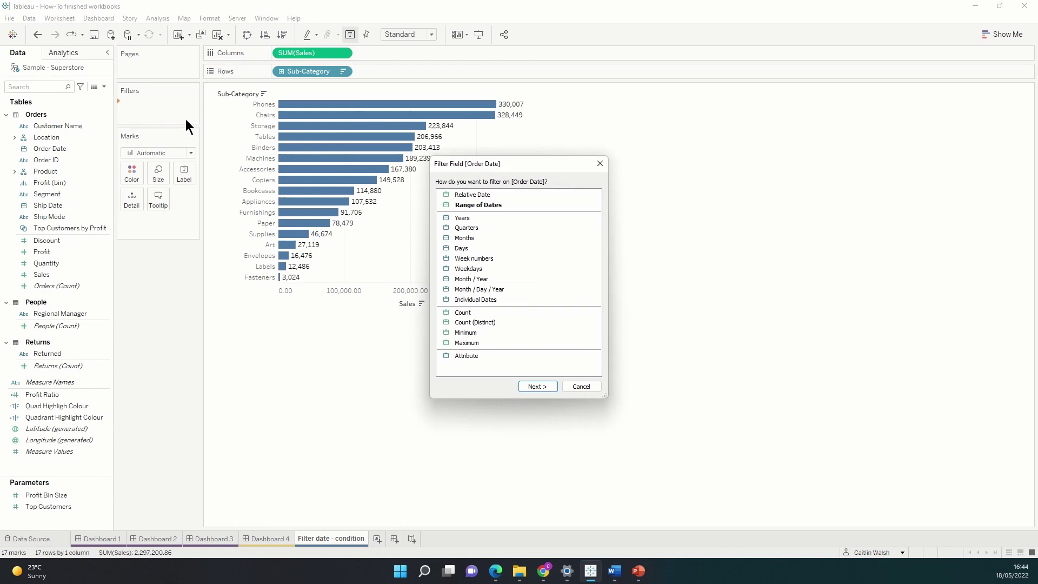
pyautogui.click(477, 300)
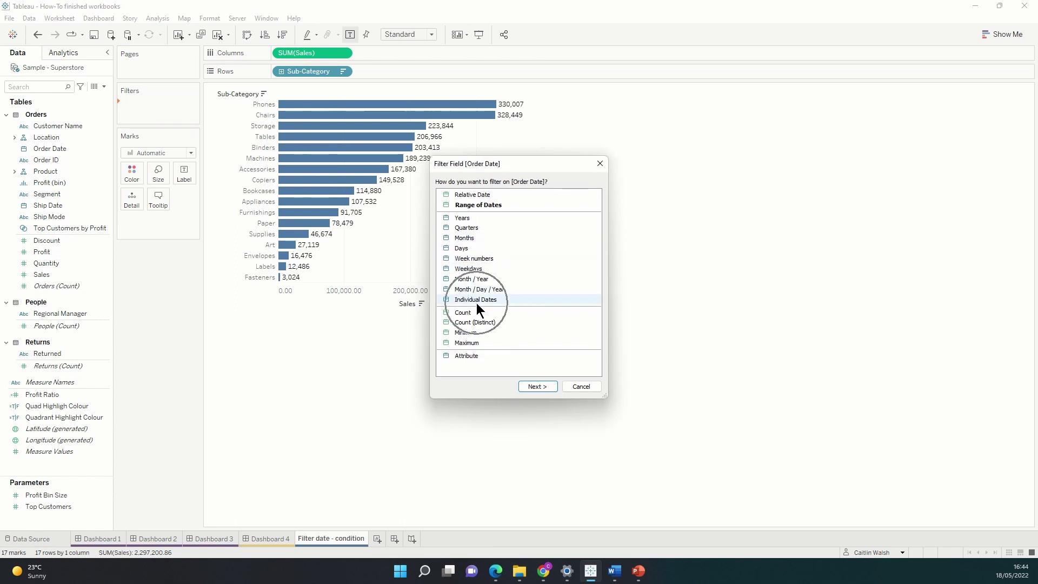
pyautogui.click(549, 386)
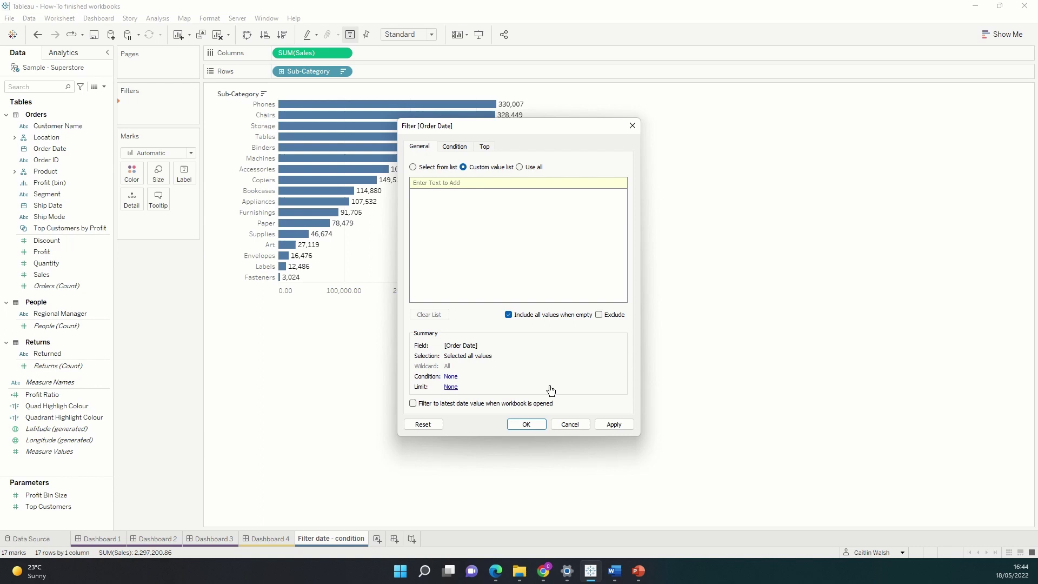
# Step: On the Condition tab, set a By field condition of Sales sum greater than 100
pyautogui.click(454, 148)
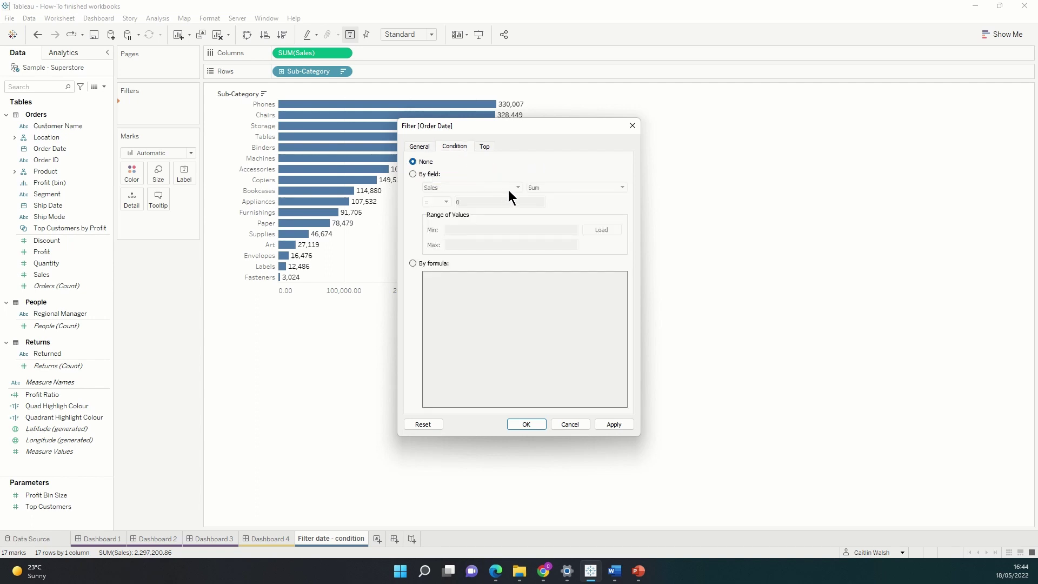
pyautogui.click(414, 173)
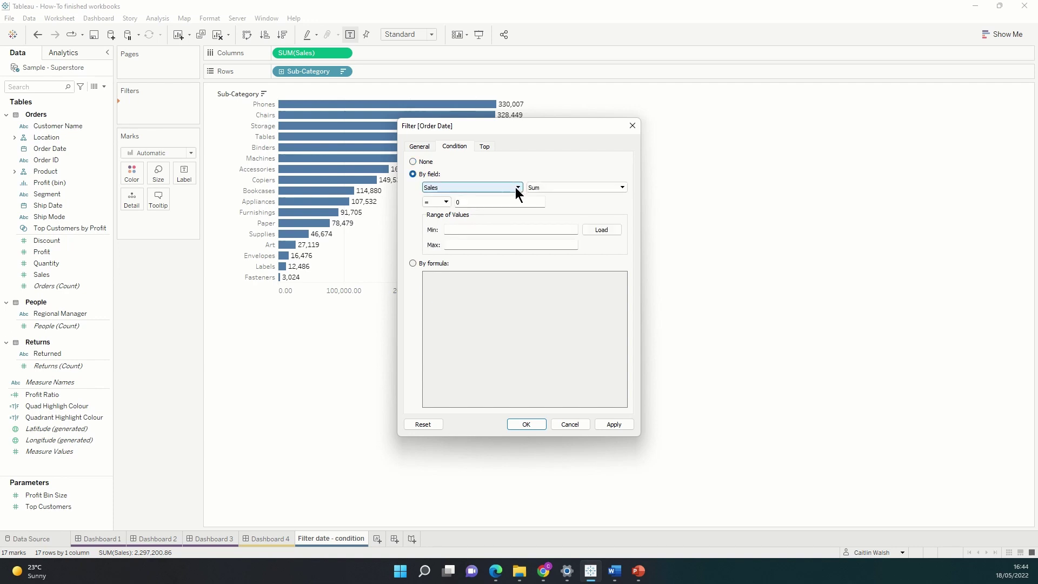
pyautogui.click(446, 202)
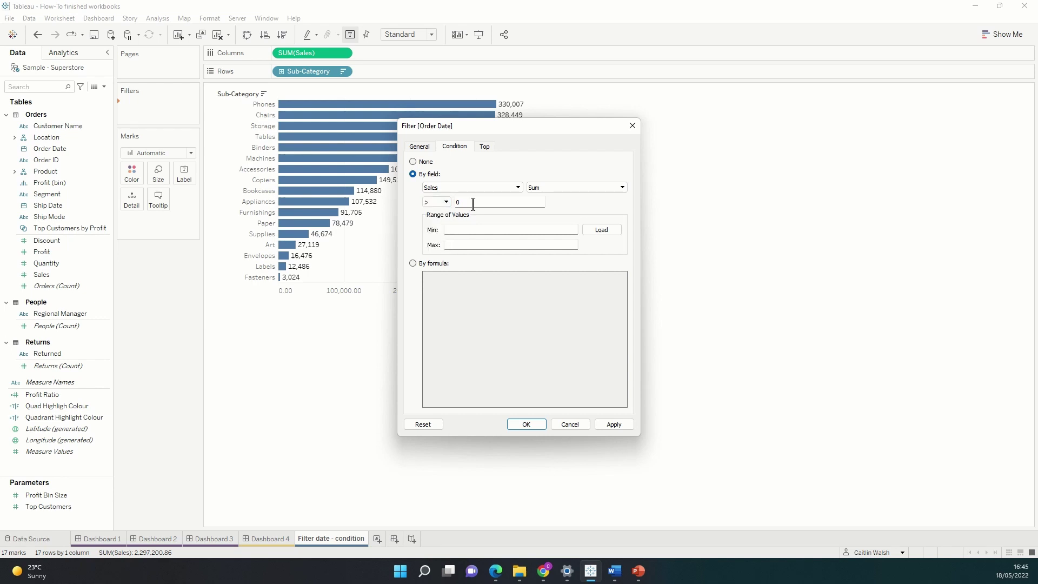
pyautogui.write('100')
# Step: Enter the condition formula Day([Order Date])=1 AND Year([Order Date])=2018 under By formula
pyautogui.click(413, 262)
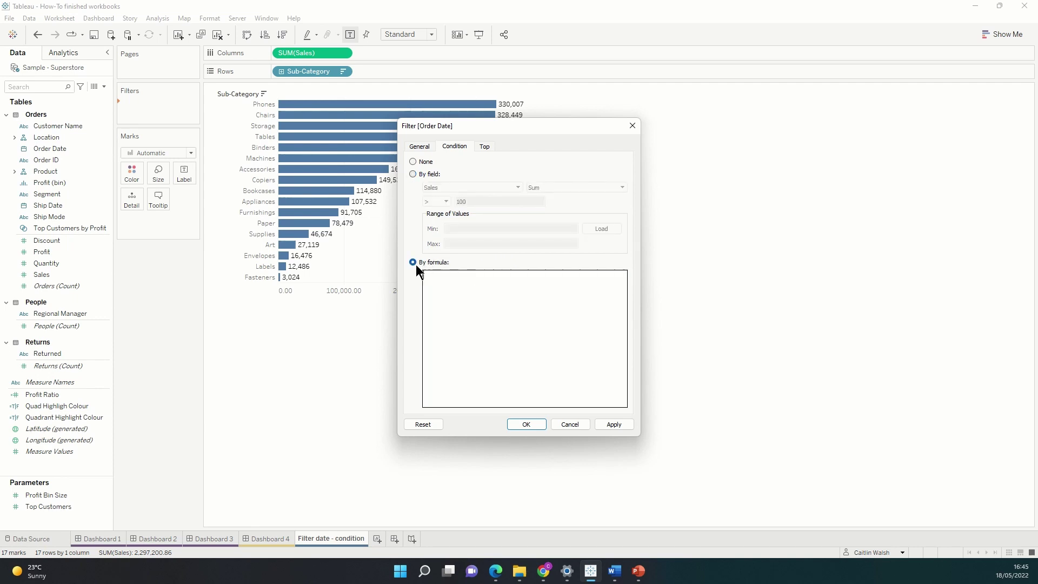
pyautogui.click(458, 280)
pyautogui.write('Day()')
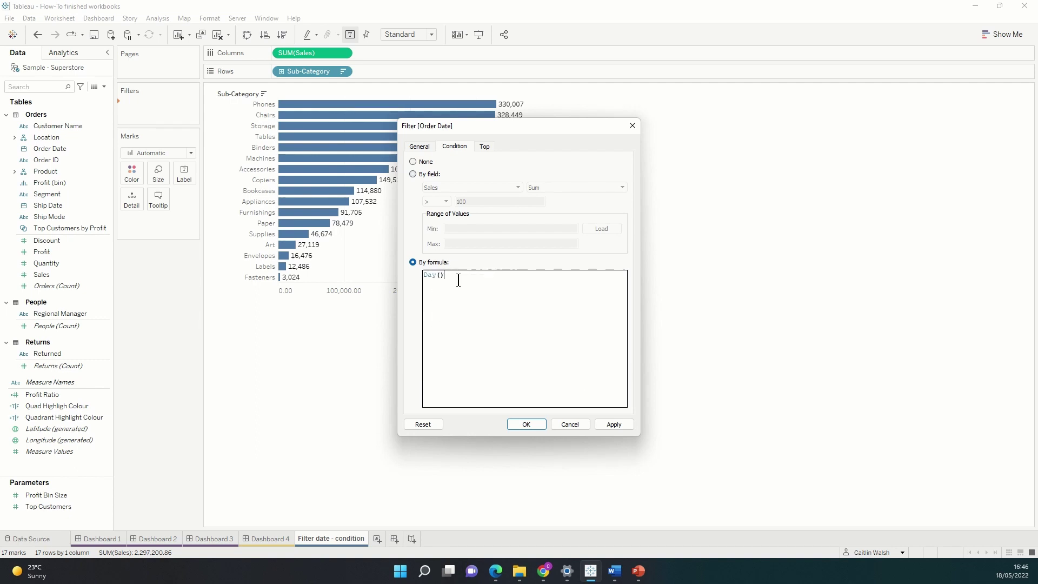
pyautogui.press('Left')
pyautogui.write('[Or')
pyautogui.press('Return')
pyautogui.write('=1')
pyautogui.press('Return')
pyautogui.write('AND')
pyautogui.press('Return')
pyautogui.write('Year')
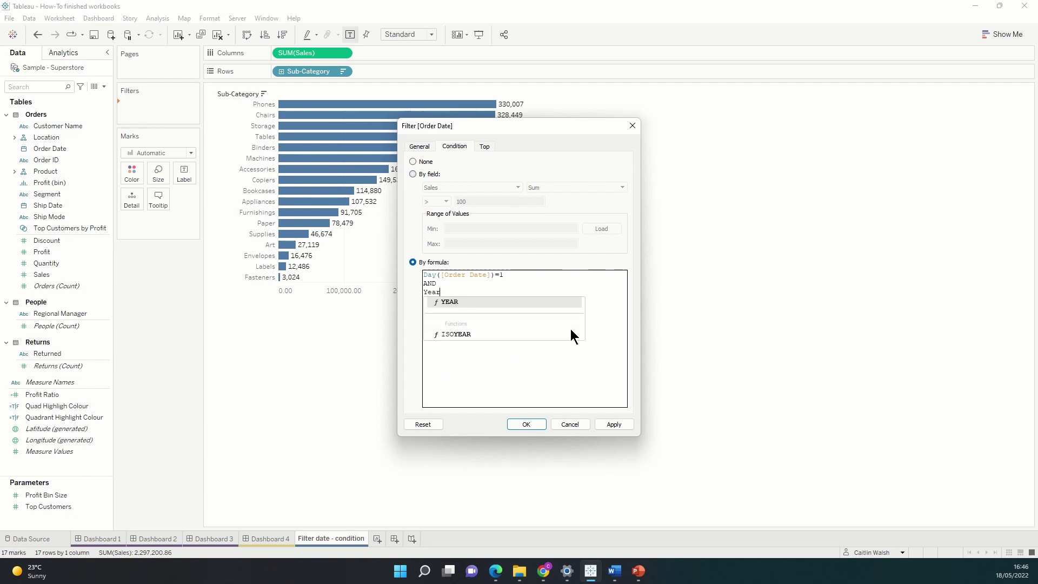
pyautogui.write('([')
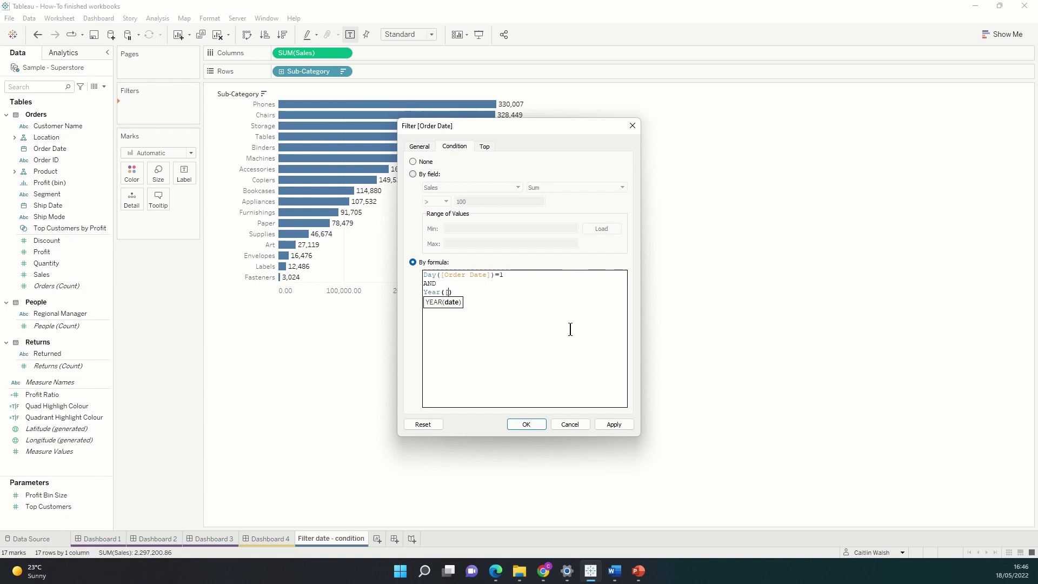
pyautogui.write('Order Date')
pyautogui.press('Return')
pyautogui.write(')=2018')
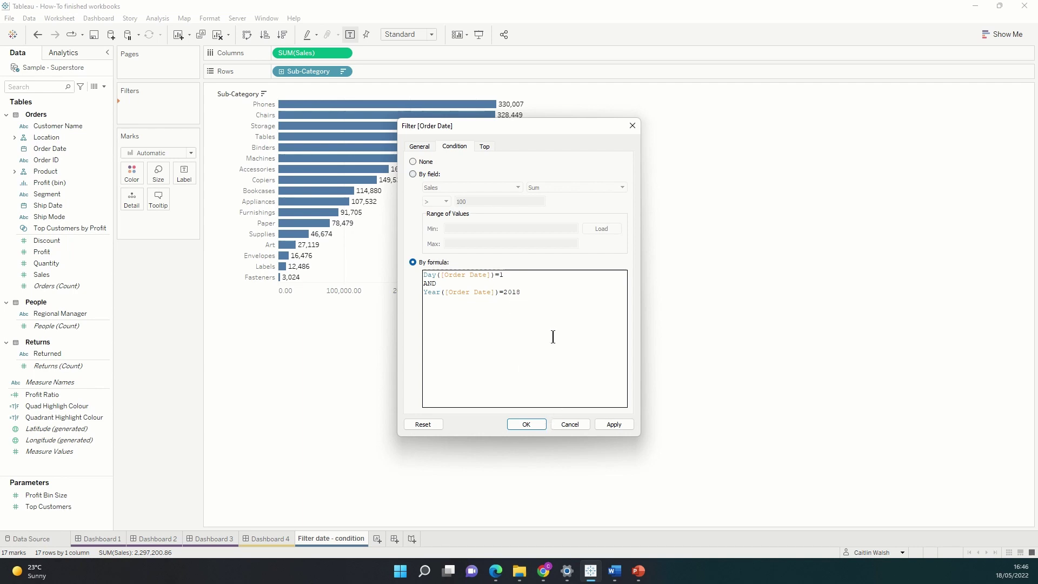
pyautogui.click(526, 425)
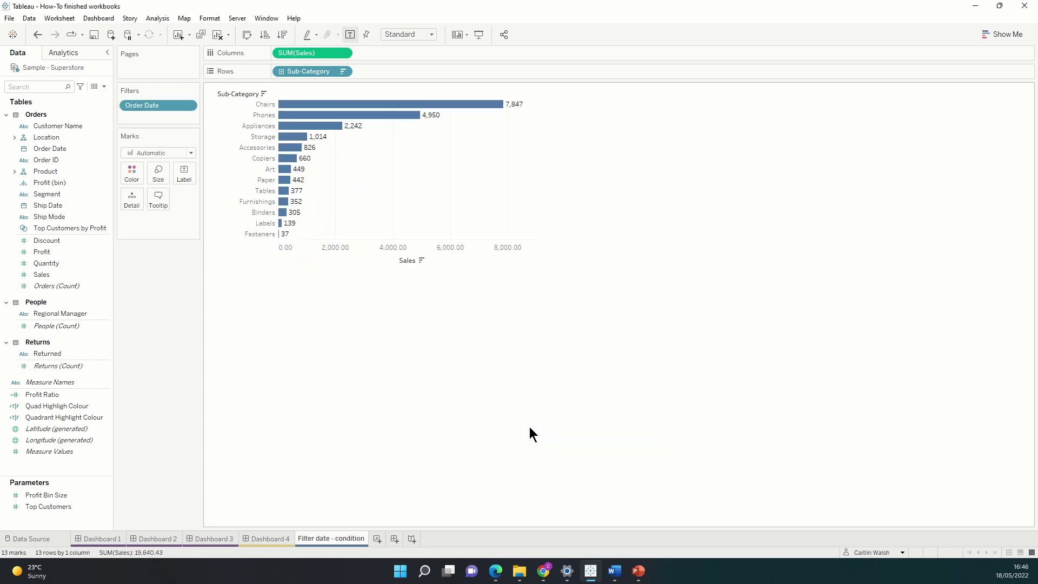